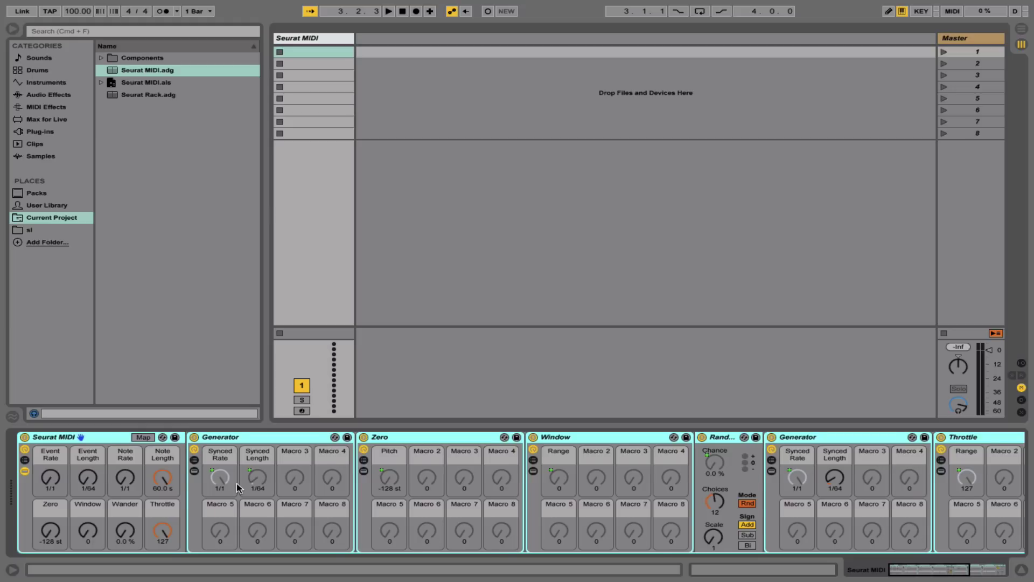
Look through the device chain of the Seurat MIDI rack, including the nested Generator and Zero racks.
{"action": "scroll", "coordinate": [237, 488], "scroll_direction": "right", "scroll_amount": 5}
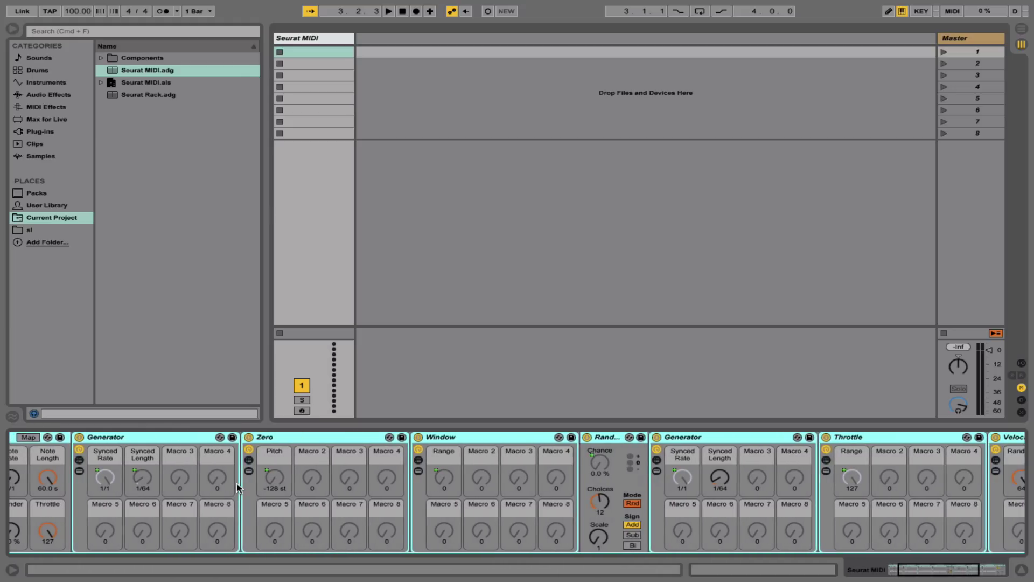
{"action": "scroll", "coordinate": [237, 487], "scroll_direction": "right", "scroll_amount": 12}
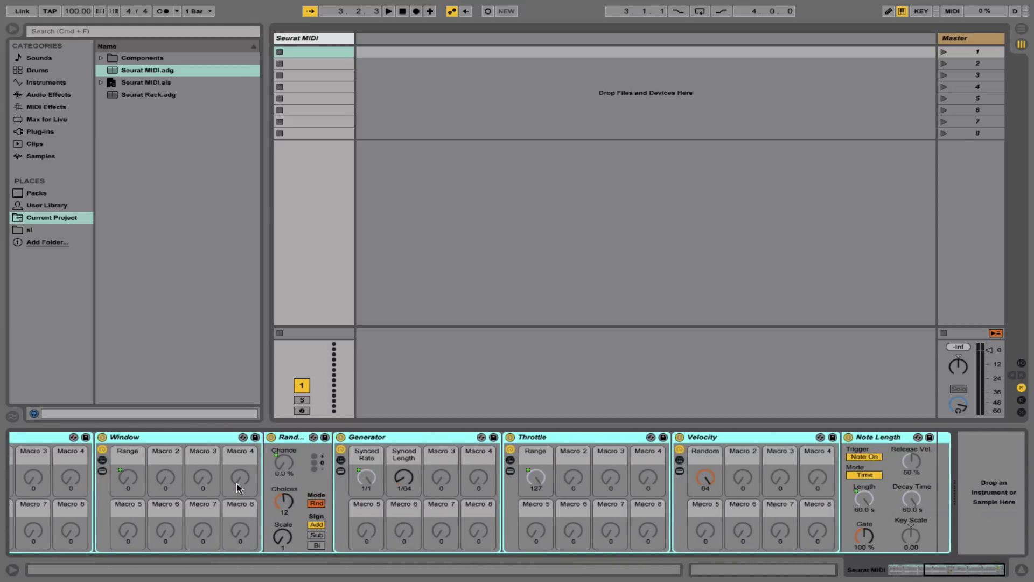
{"action": "scroll", "coordinate": [237, 483], "scroll_direction": "left", "scroll_amount": 15}
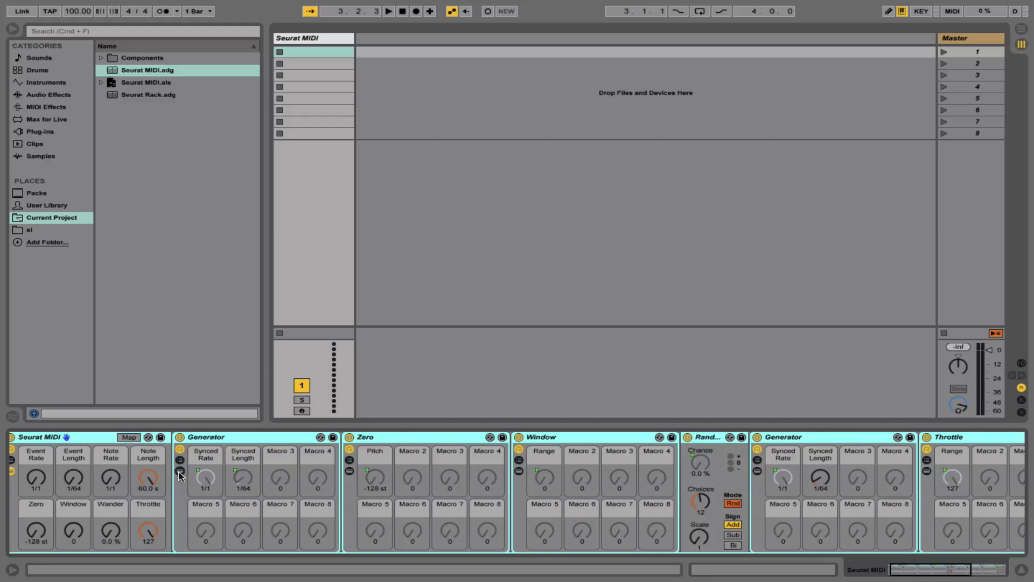
{"action": "left_click", "coordinate": [179, 472]}
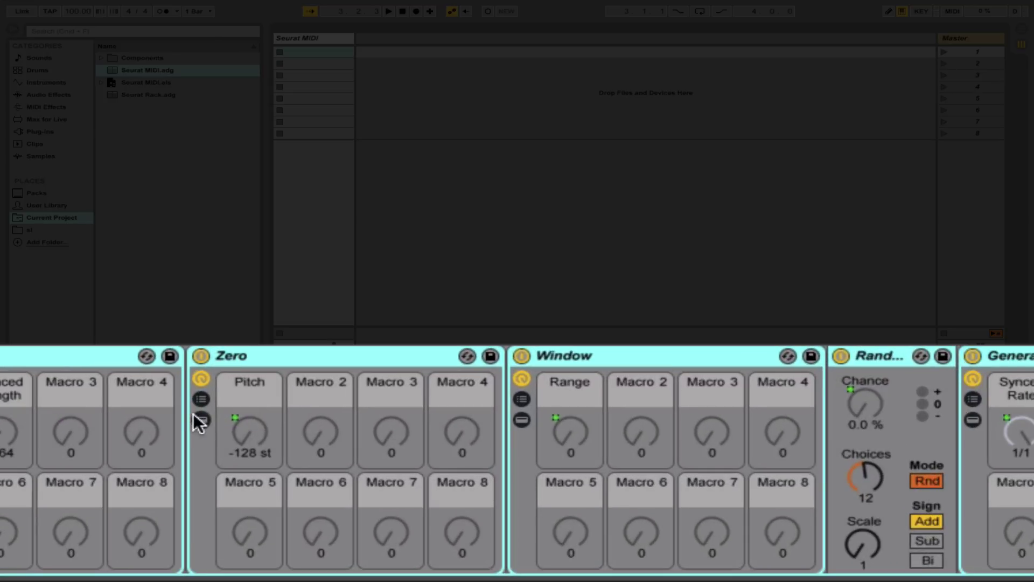
{"action": "left_click", "coordinate": [197, 419]}
{"action": "left_click", "coordinate": [197, 419]}
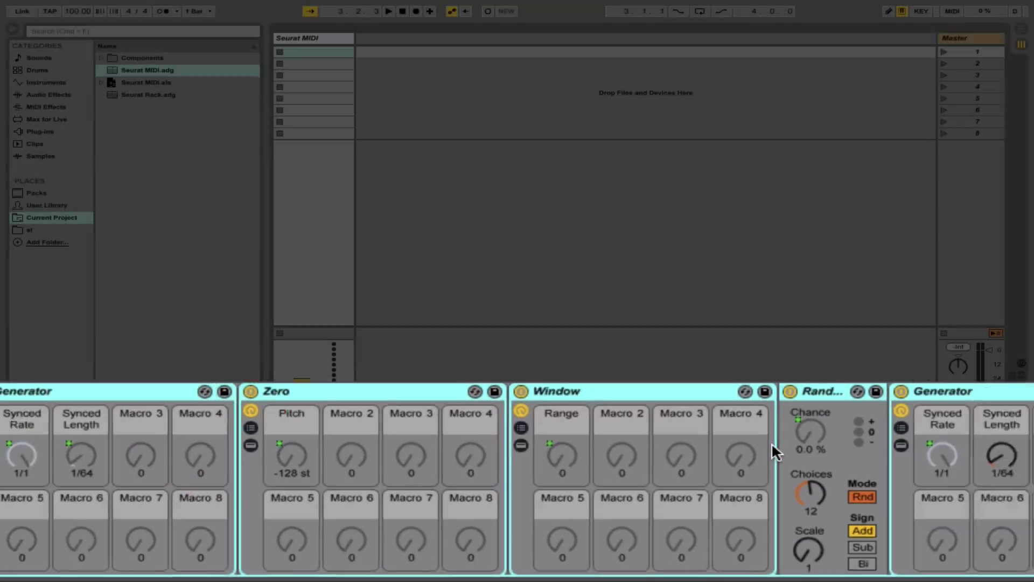
Inspect the folded Chord devices inside the Window rack, collapse that rack again, and look into the second Generator rack.
{"action": "left_click", "coordinate": [518, 471]}
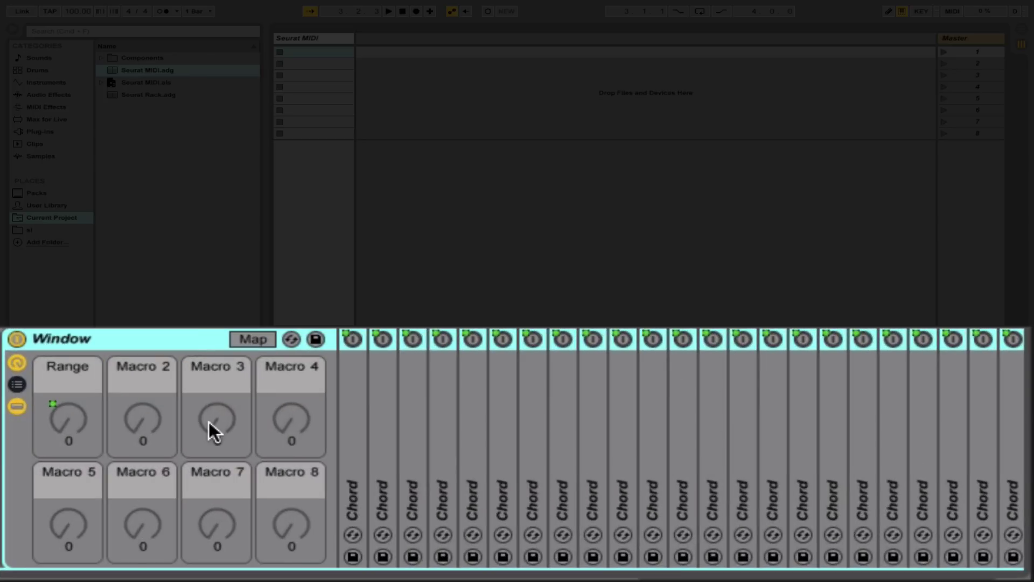
{"action": "double_click", "coordinate": [124, 382]}
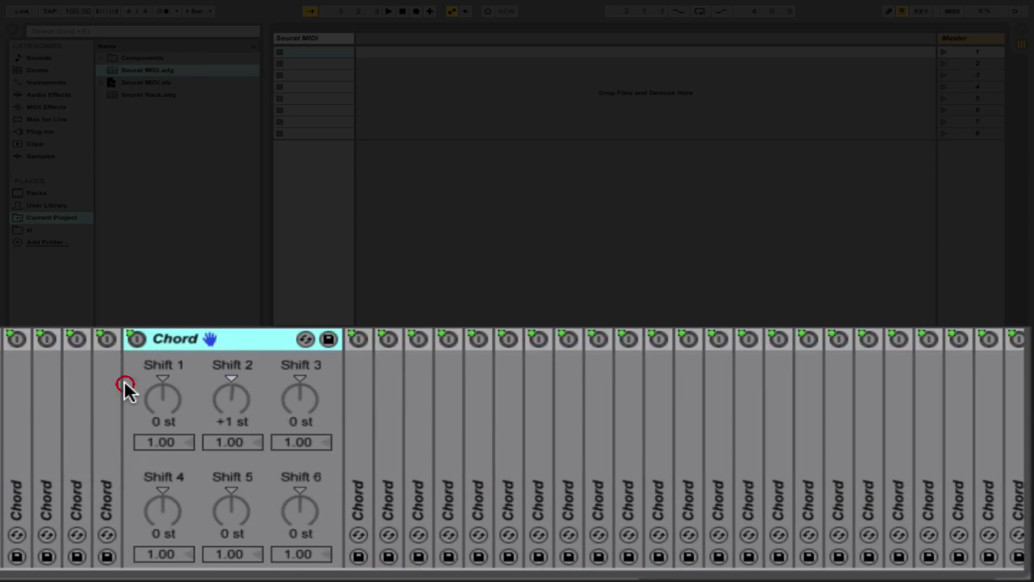
{"action": "left_click", "coordinate": [131, 367]}
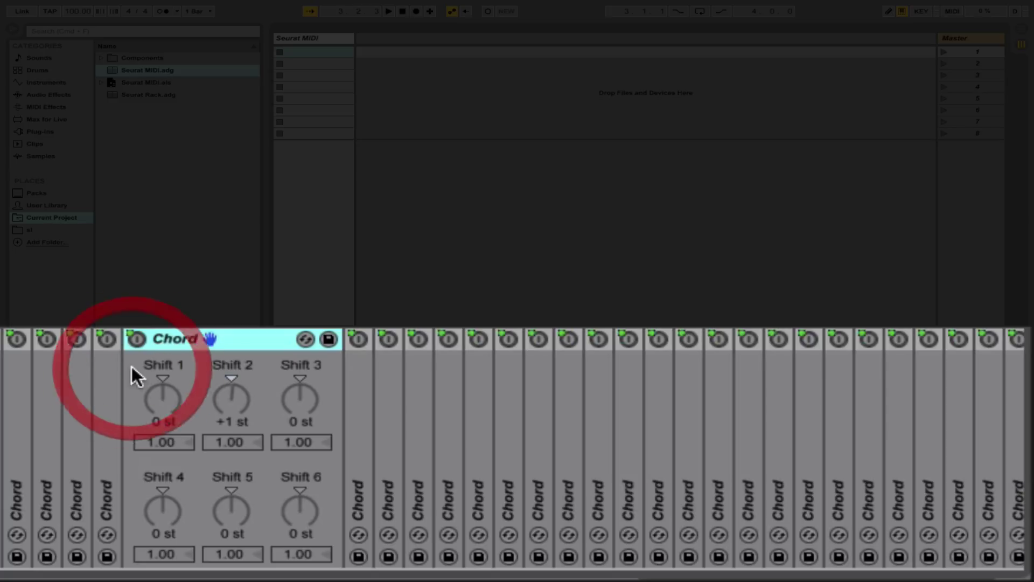
{"action": "double_click", "coordinate": [241, 342]}
{"action": "double_click", "coordinate": [253, 380]}
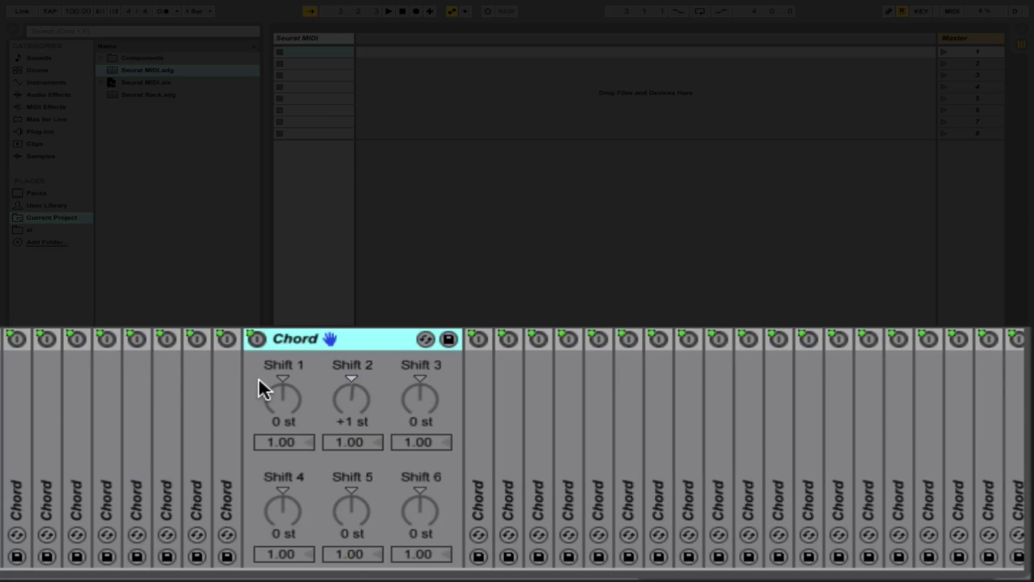
{"action": "double_click", "coordinate": [371, 338]}
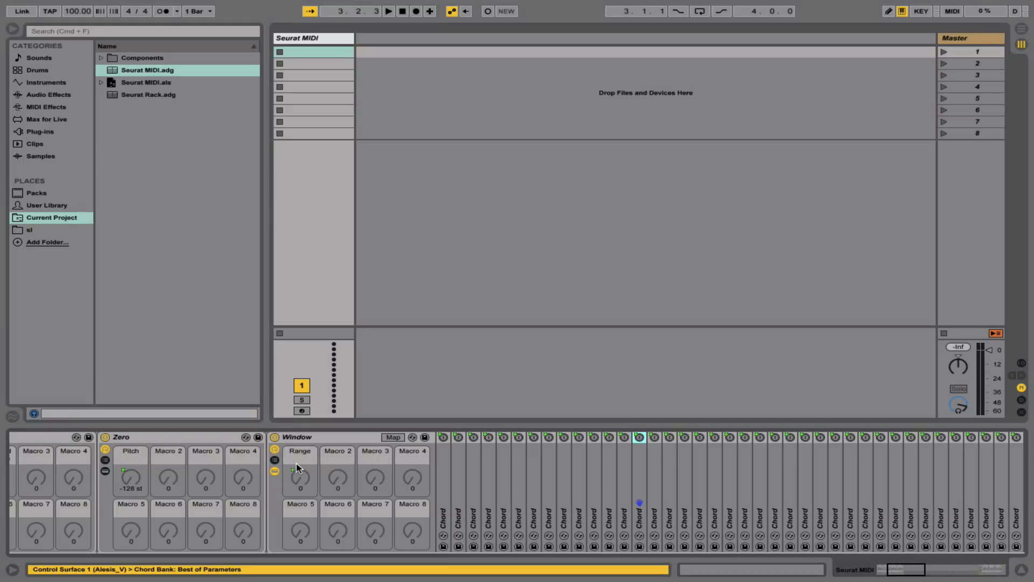
{"action": "left_click", "coordinate": [274, 470]}
{"action": "scroll", "coordinate": [447, 479], "scroll_direction": "right", "scroll_amount": 5}
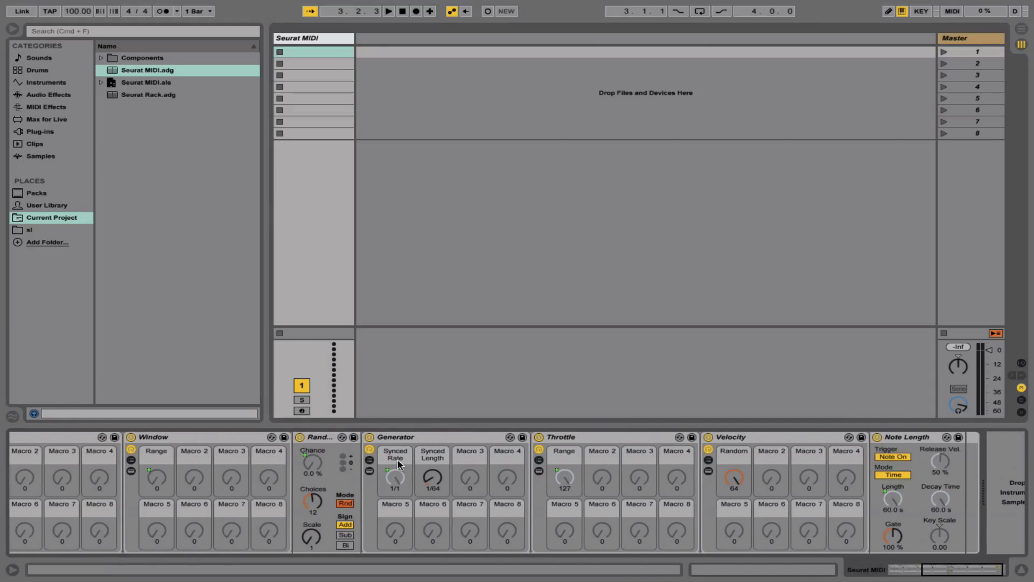
{"action": "left_click", "coordinate": [369, 469]}
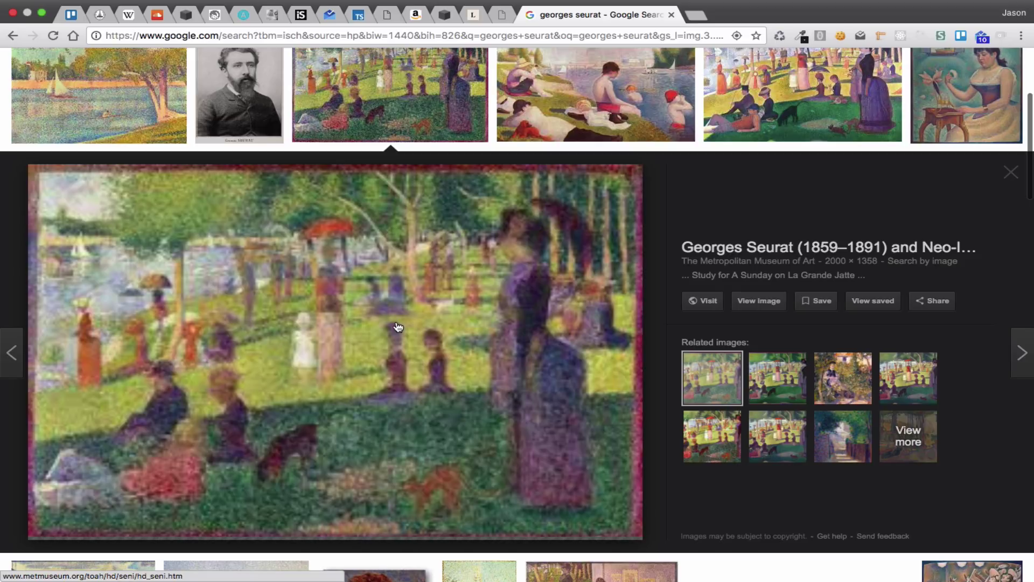
Open the full-size image of Seurat's La Grande Jatte study from the browser's image results and zoom in on the brushwork.
{"action": "left_click", "coordinate": [397, 327]}
{"action": "key", "text": "super+equal"}
{"action": "key", "text": "super+equal"}
{"action": "key", "text": "super+equal"}
{"action": "key", "text": "super+equal"}
{"action": "key", "text": "super+equal"}
{"action": "key", "text": "super+equal"}
{"action": "key", "text": "super+equal"}
{"action": "key", "text": "super+equal"}
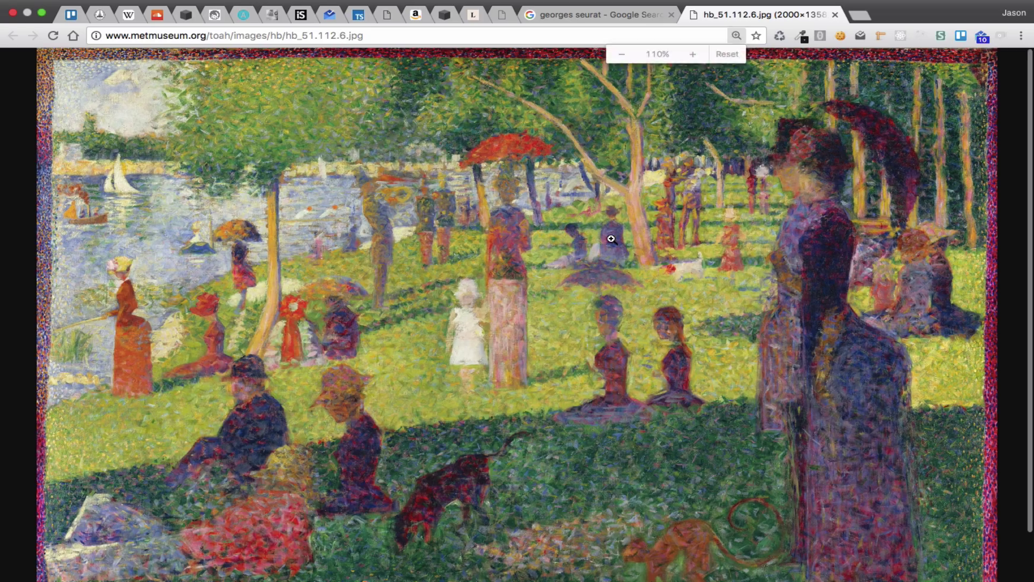
{"action": "key", "text": "super+equal"}
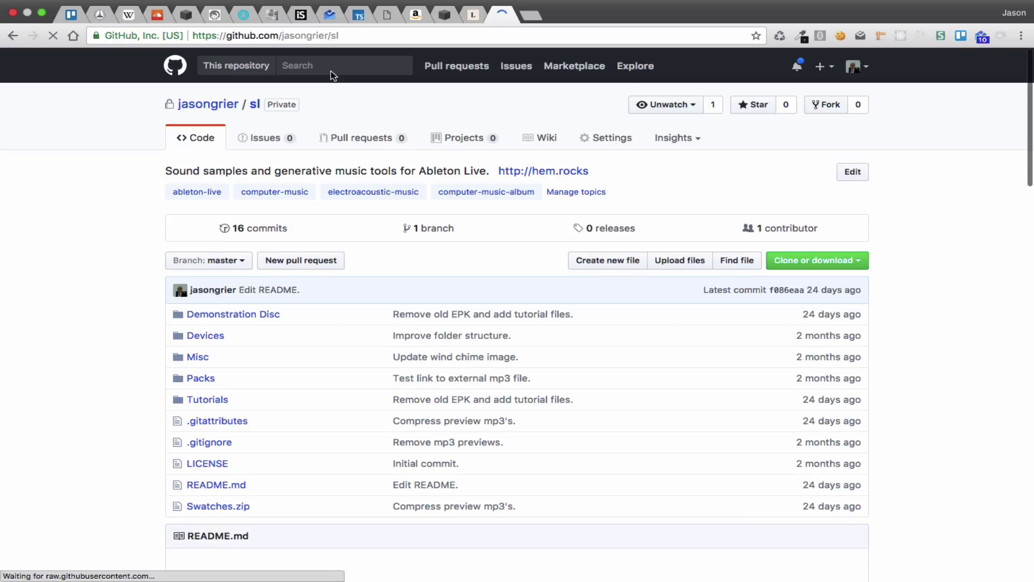
Read through the HEM Sound Library README on the sl repository page, including the Tutorials section.
{"action": "scroll", "coordinate": [120, 289], "scroll_direction": "down", "scroll_amount": 5}
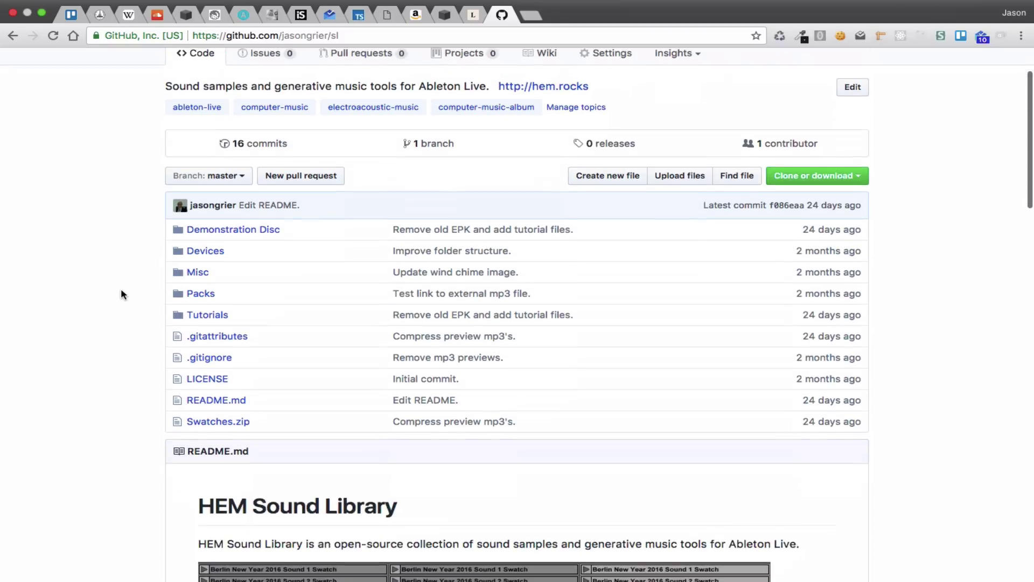
{"action": "scroll", "coordinate": [122, 291], "scroll_direction": "down", "scroll_amount": 7}
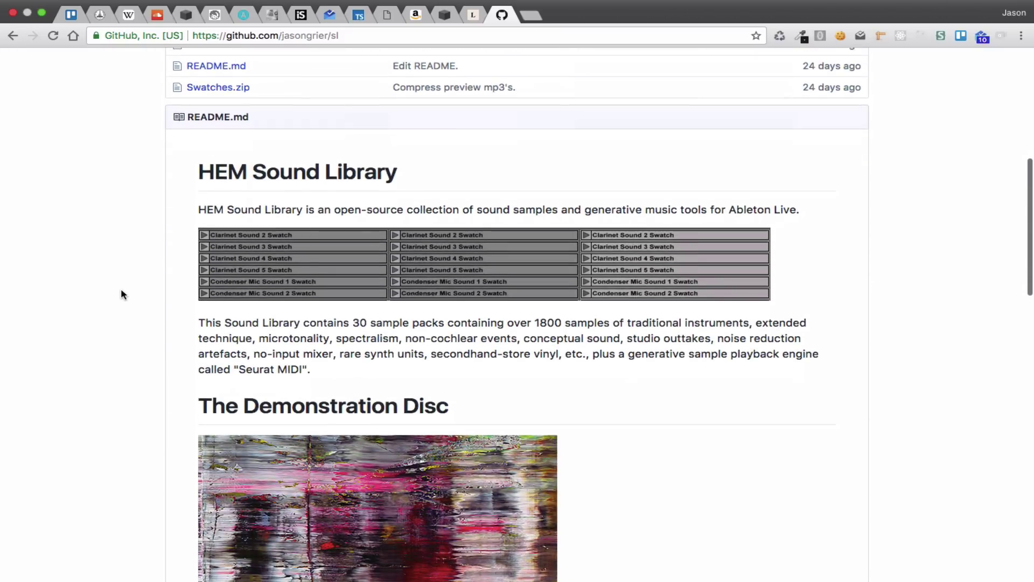
{"action": "scroll", "coordinate": [121, 290], "scroll_direction": "down", "scroll_amount": 12}
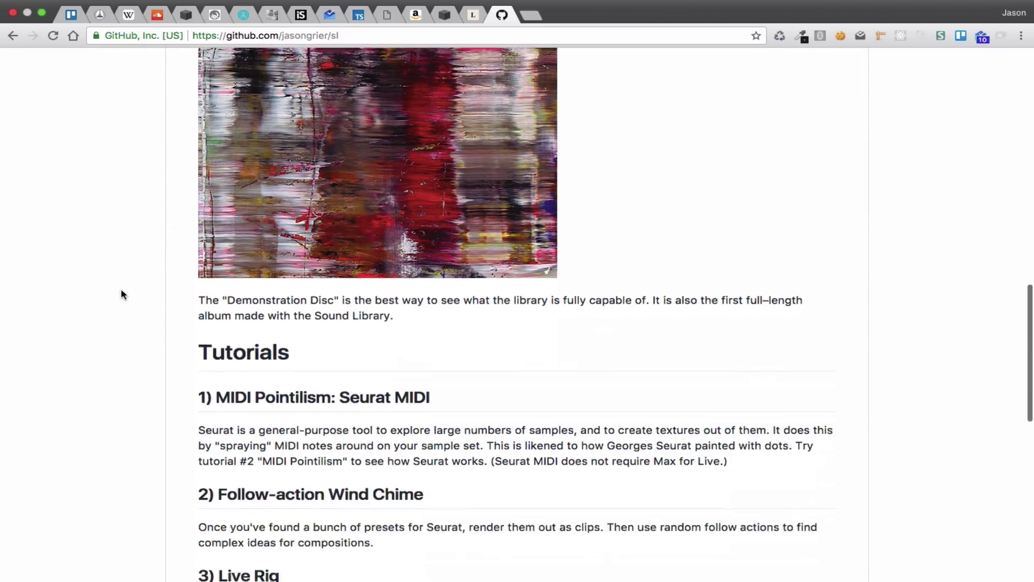
{"action": "scroll", "coordinate": [120, 294], "scroll_direction": "down", "scroll_amount": 2}
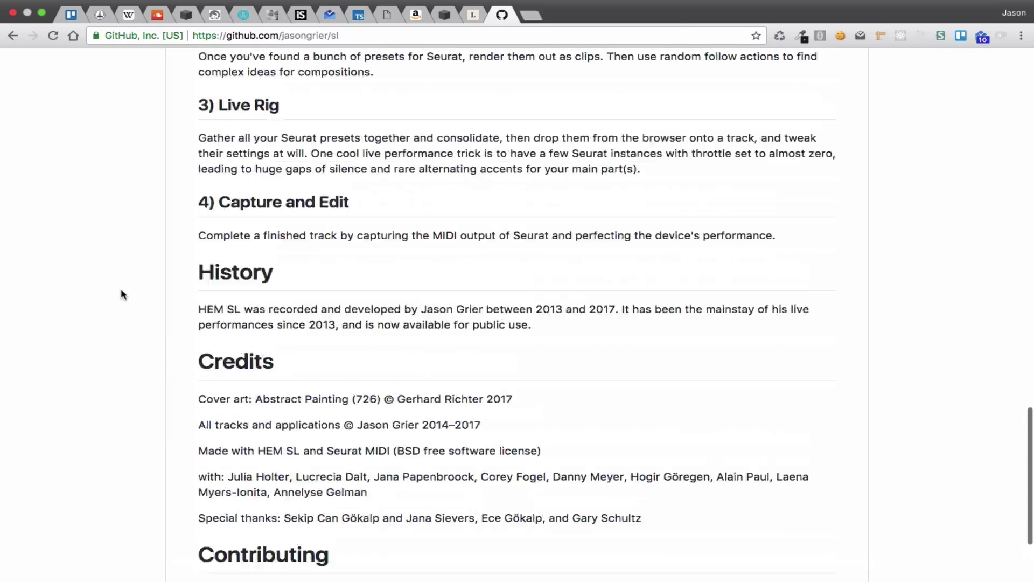
{"action": "scroll", "coordinate": [121, 294], "scroll_direction": "up", "scroll_amount": 20}
{"action": "scroll", "coordinate": [121, 294], "scroll_direction": "up", "scroll_amount": 3}
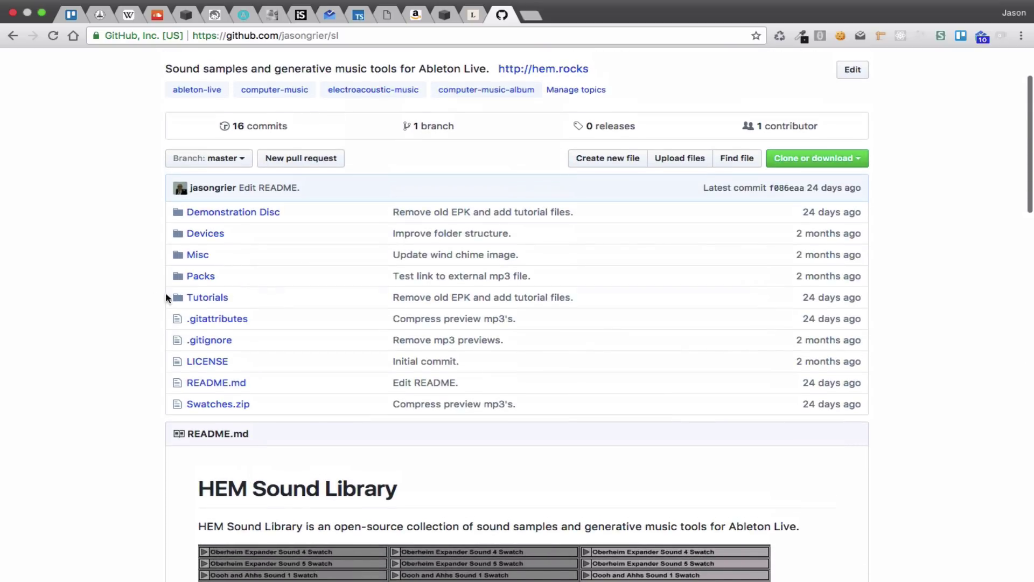
Download 2. MIDI Pointilism.als from the 1. MIDI Pointilism folder of the repository's Tutorials.
{"action": "left_click", "coordinate": [204, 300]}
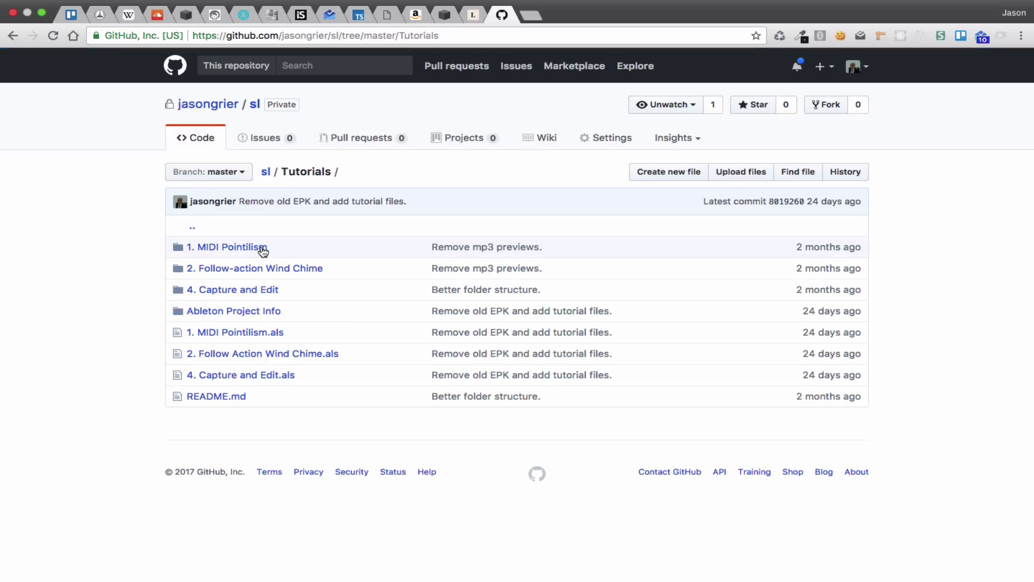
{"action": "left_click", "coordinate": [254, 248]}
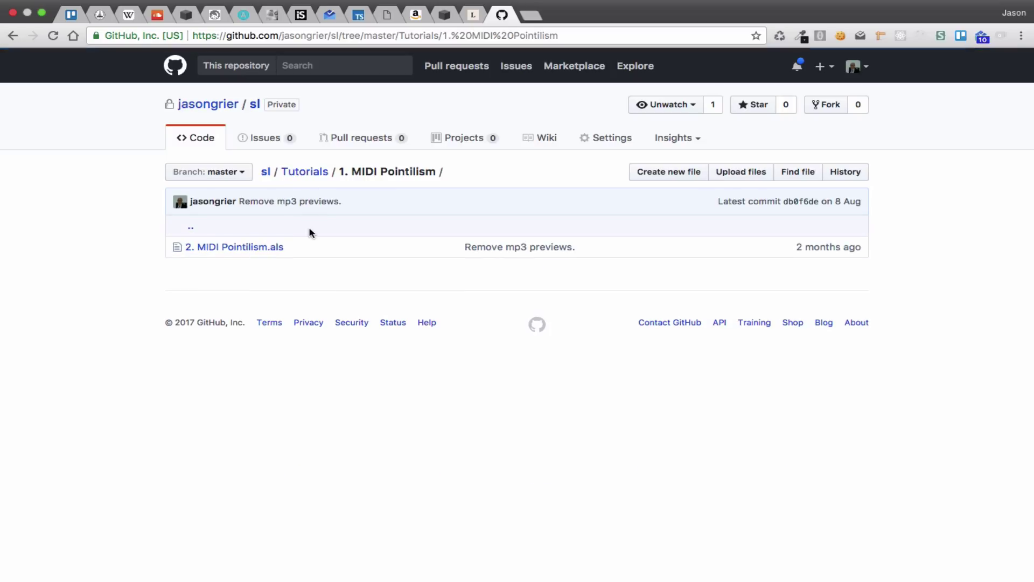
{"action": "left_click", "coordinate": [278, 247]}
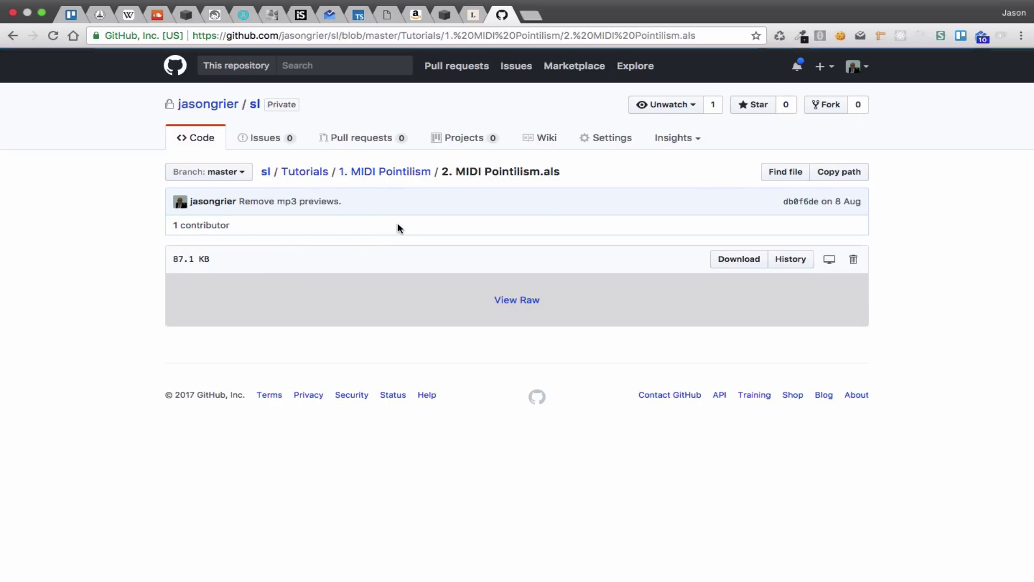
{"action": "left_click", "coordinate": [736, 259]}
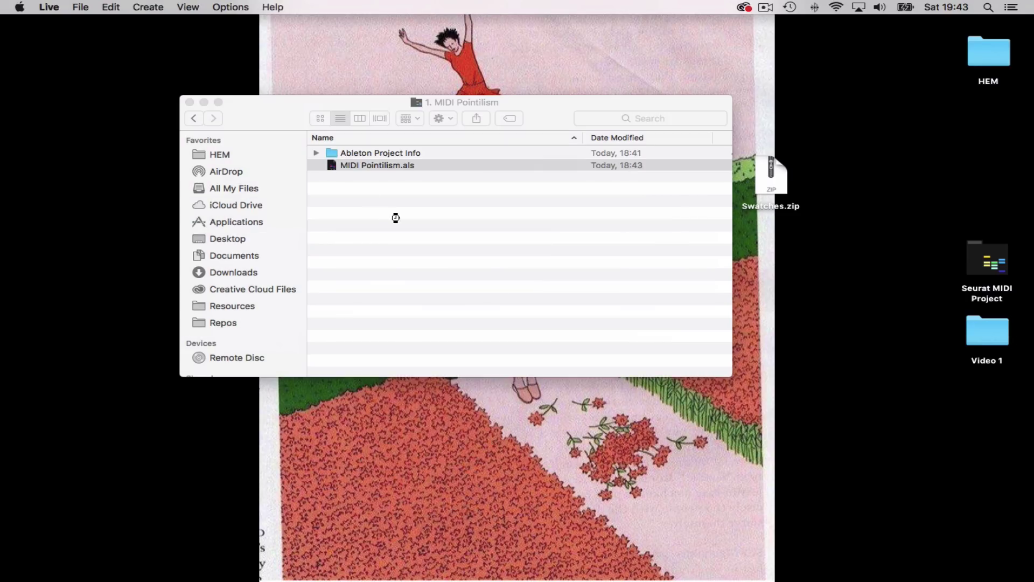
Switch to Ableton Live with MIDI Pointilism.als and launch the "<<< Just press." clip on the Test Sounds! track.
{"action": "key", "text": "super+Tab"}
{"action": "left_click", "coordinate": [299, 282]}
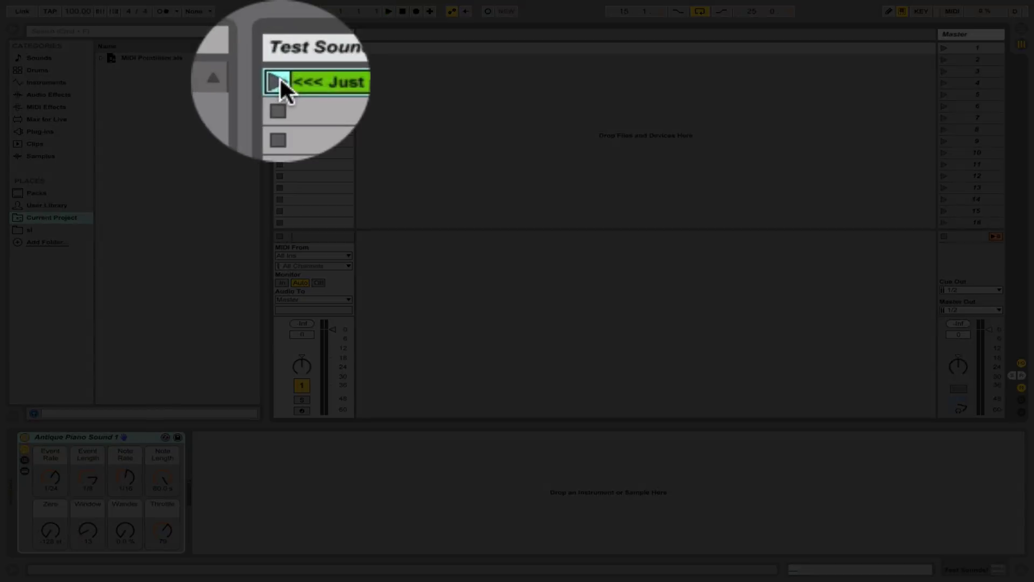
{"action": "left_click", "coordinate": [279, 48]}
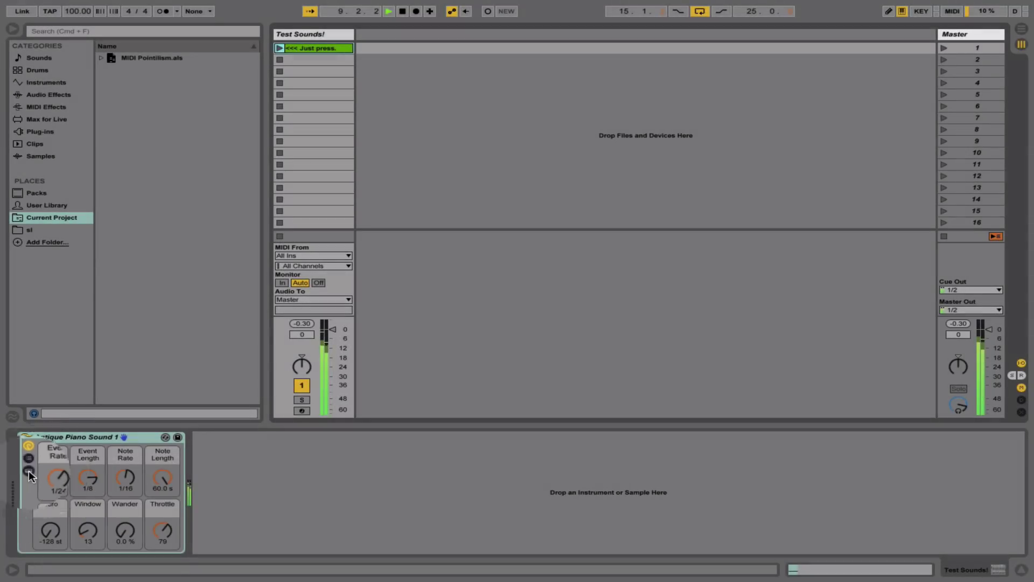
Reveal the devices inside the Antique Piano Sound 1 rack and show the zone editor of the Antique Piano Sampler.
{"action": "left_click", "coordinate": [25, 471]}
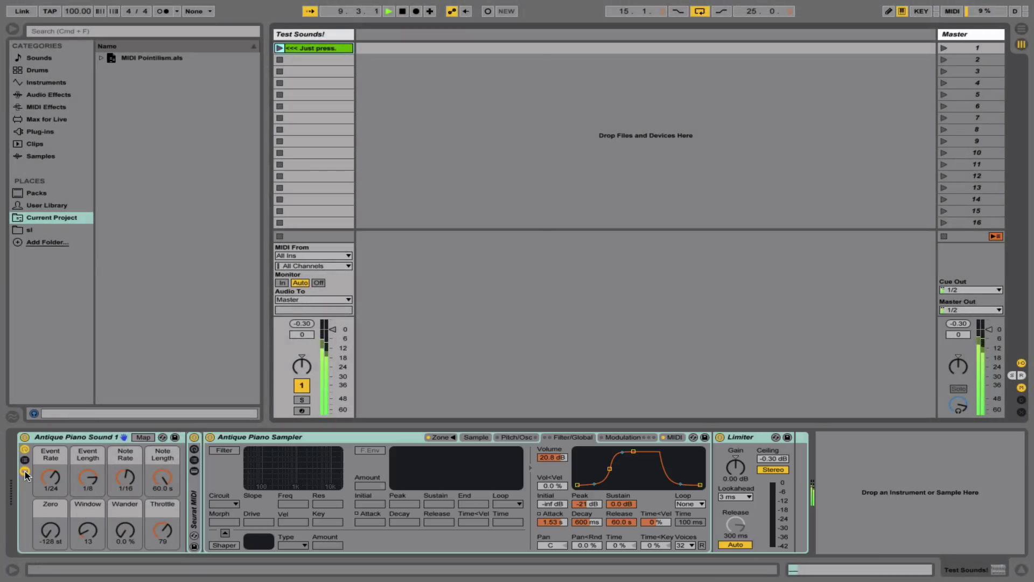
{"action": "left_click", "coordinate": [437, 439]}
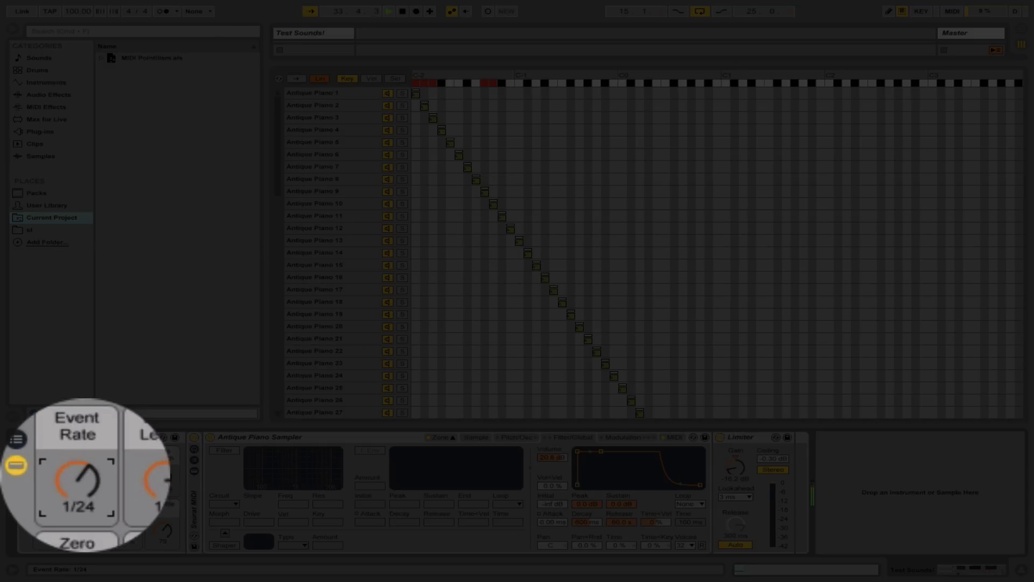
Vary the rack's Event Rate macro, and sweep Note Rate from 1/6 to 1/48 and back to 1/32 during playback.
{"action": "left_click_drag", "start_coordinate": [78, 479], "coordinate": [115, 487]}
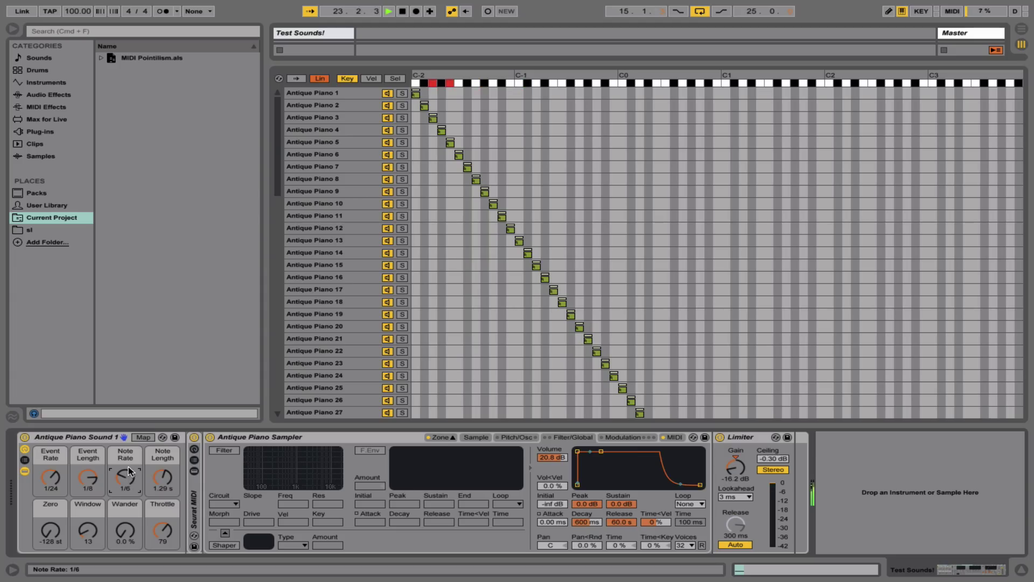
{"action": "left_click_drag", "start_coordinate": [128, 477], "coordinate": [129, 504]}
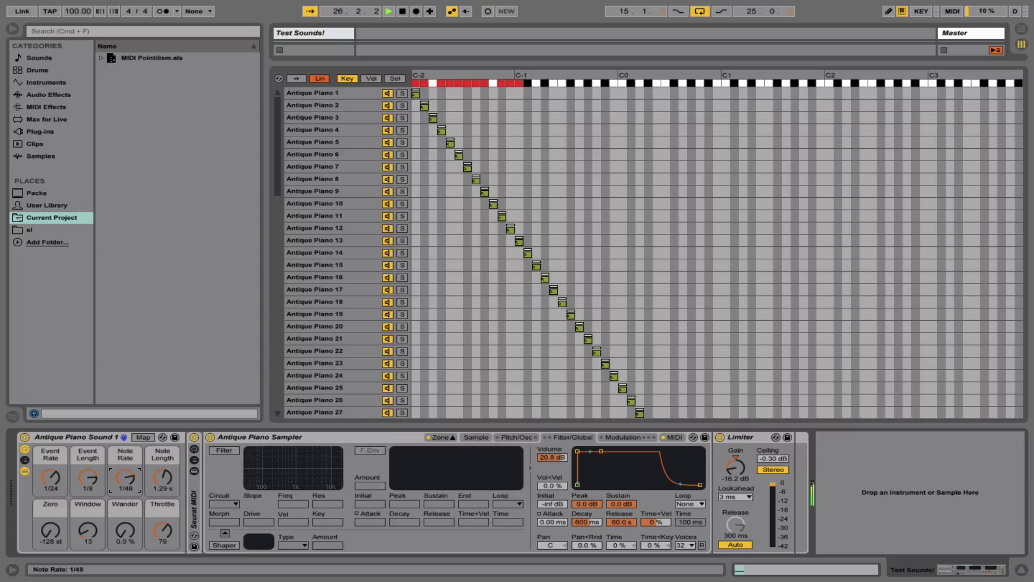
{"action": "left_click_drag", "start_coordinate": [129, 504], "coordinate": [144, 481]}
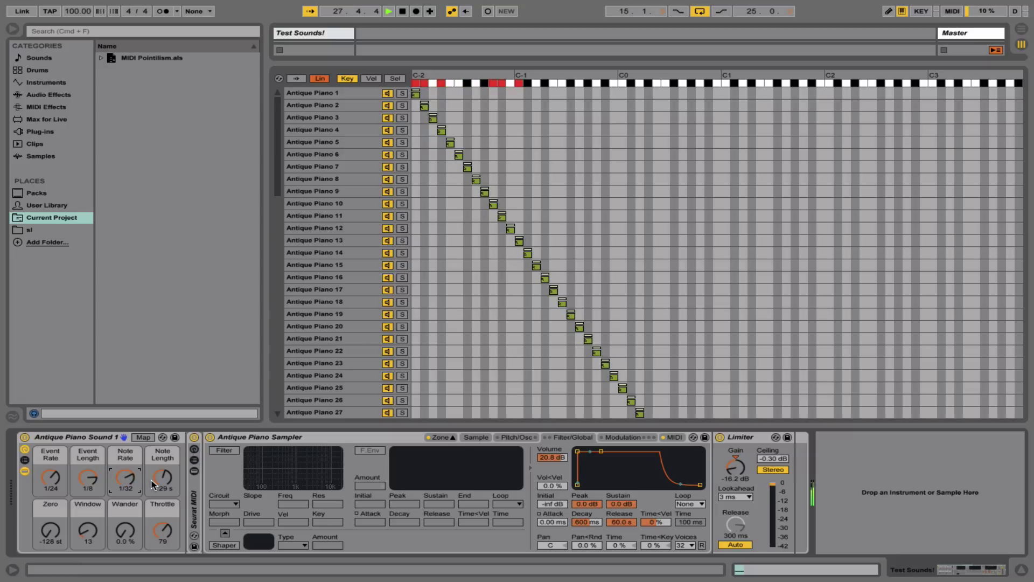
Raise the Zero macro to -96 st and further to shift the notes up the keyboard, and return it to -128 st.
{"action": "left_click_drag", "start_coordinate": [51, 528], "coordinate": [50, 517]}
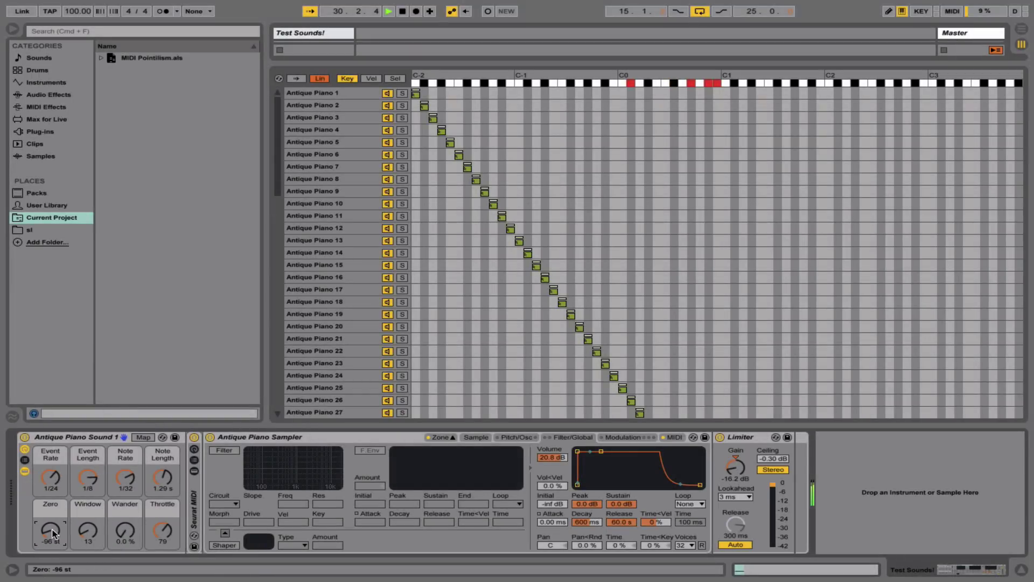
{"action": "left_click_drag", "start_coordinate": [52, 534], "coordinate": [52, 522]}
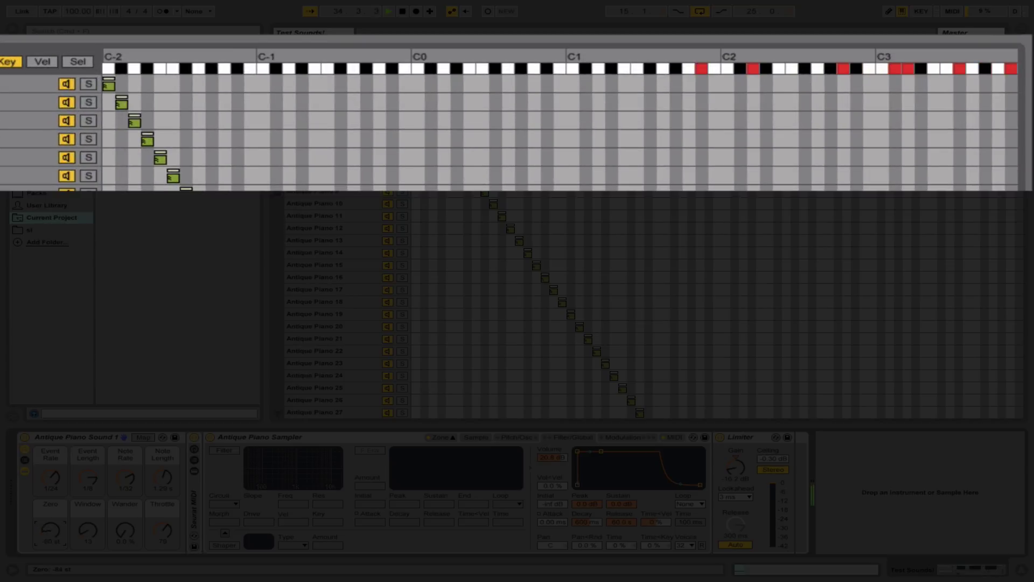
{"action": "left_click_drag", "start_coordinate": [52, 533], "coordinate": [52, 544]}
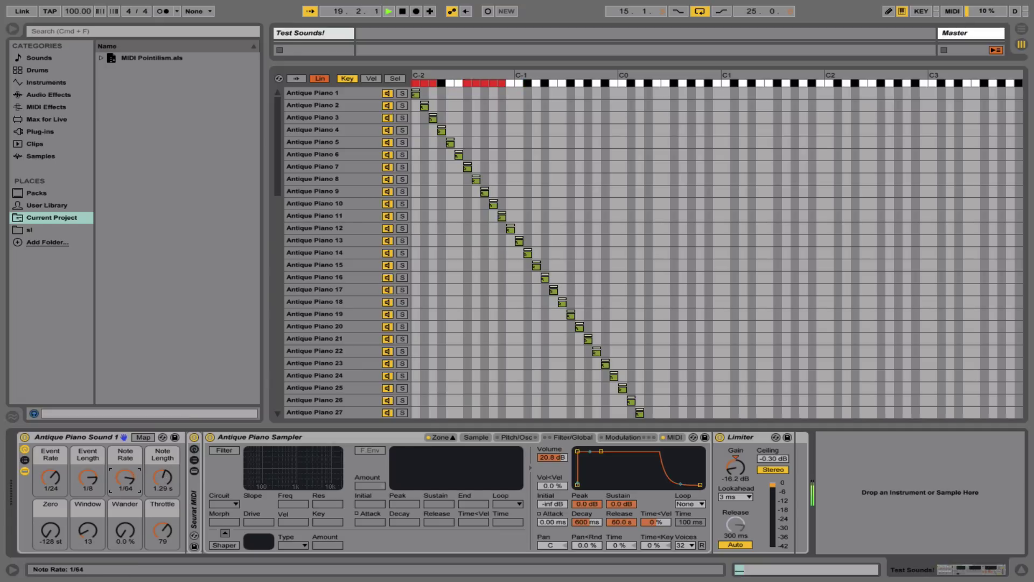
Set the Note Rate macro to 1/64 and reduce the Window macro to 4.
{"action": "left_click_drag", "start_coordinate": [133, 481], "coordinate": [133, 487]}
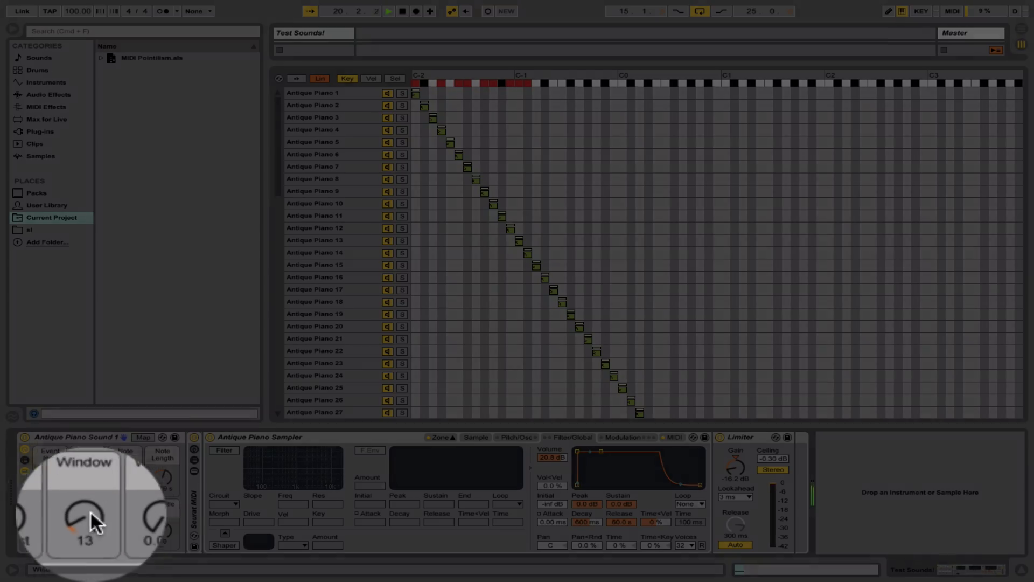
{"action": "left_click_drag", "start_coordinate": [90, 529], "coordinate": [90, 542]}
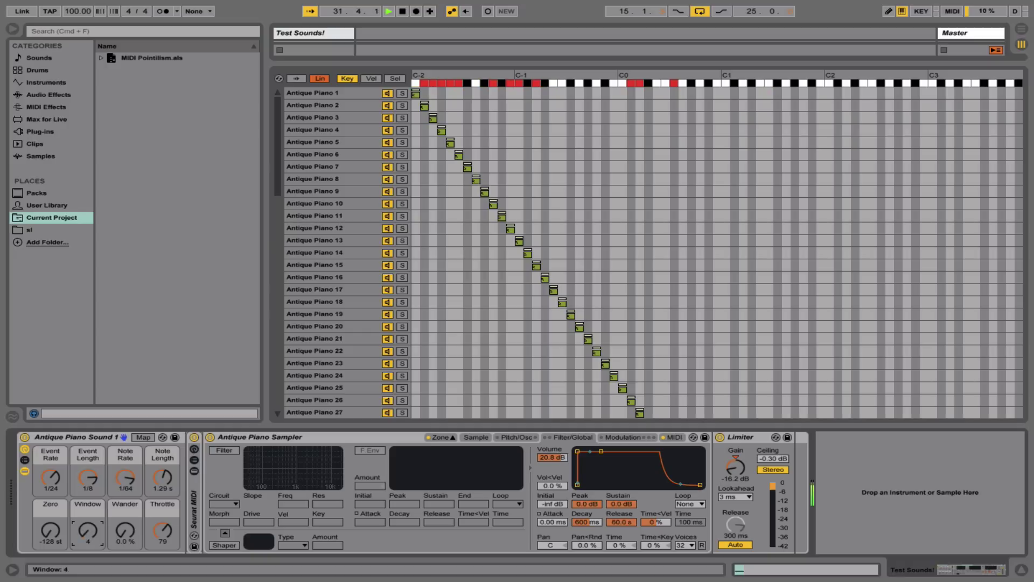
Set the rack's Window macro to 7, and vary the Wander macro during playback before returning it to 0.0 %.
{"action": "left_click_drag", "start_coordinate": [88, 530], "coordinate": [91, 532]}
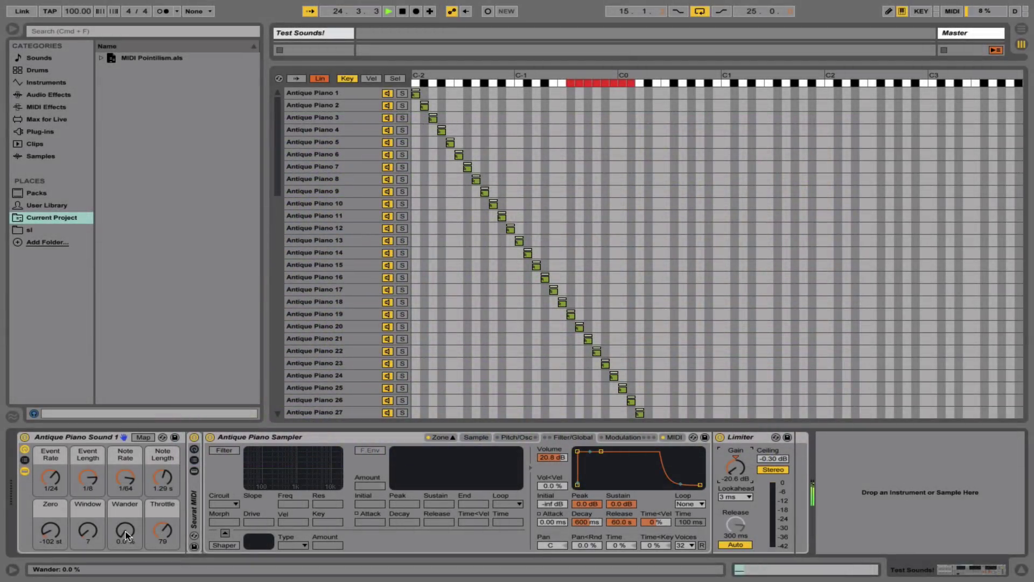
{"action": "mouse_move", "coordinate": [126, 535]}
{"action": "left_mouse_down"}
{"action": "mouse_move", "coordinate": [127, 514]}
{"action": "mouse_move", "coordinate": [126, 534]}
{"action": "left_mouse_up"}
{"action": "left_click_drag", "start_coordinate": [127, 535], "coordinate": [127, 551]}
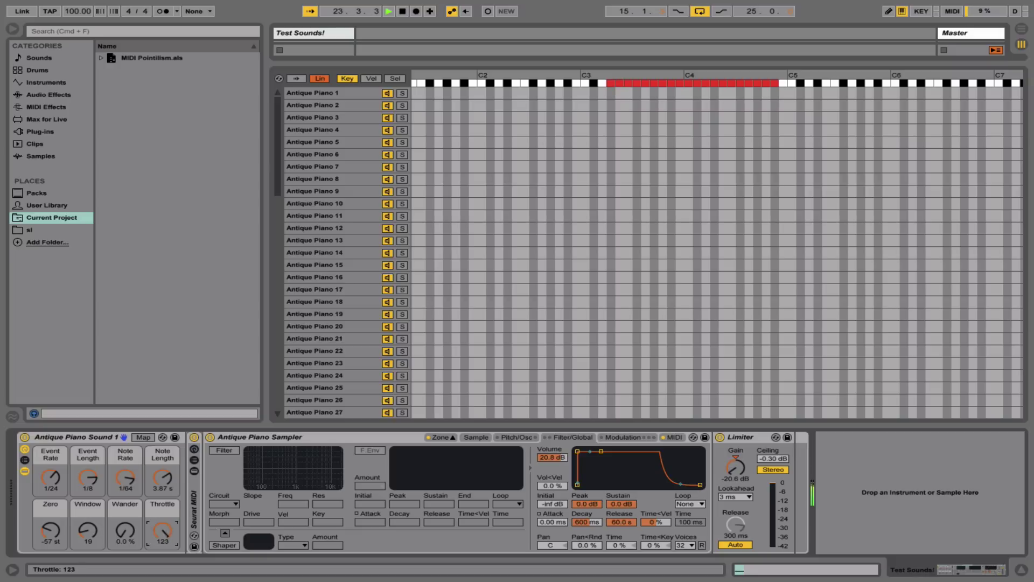
Lower the Throttle macro in stages during playback, through 31, 12 and 4 down to 3, to thin out the generated notes.
{"action": "left_click_drag", "start_coordinate": [162, 530], "coordinate": [162, 553]}
{"action": "left_click_drag", "start_coordinate": [162, 530], "coordinate": [162, 540]}
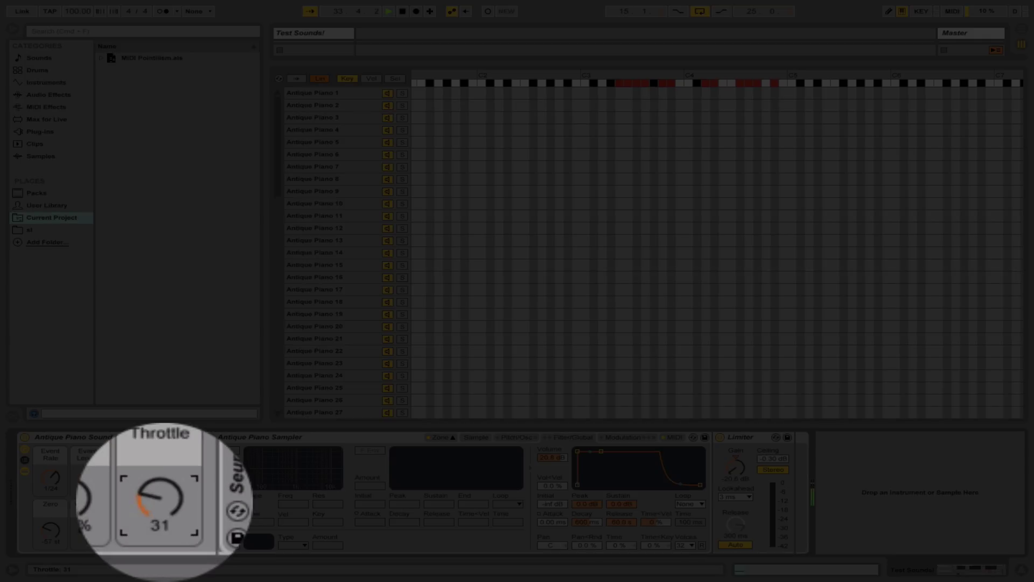
{"action": "left_click_drag", "start_coordinate": [163, 515], "coordinate": [163, 526]}
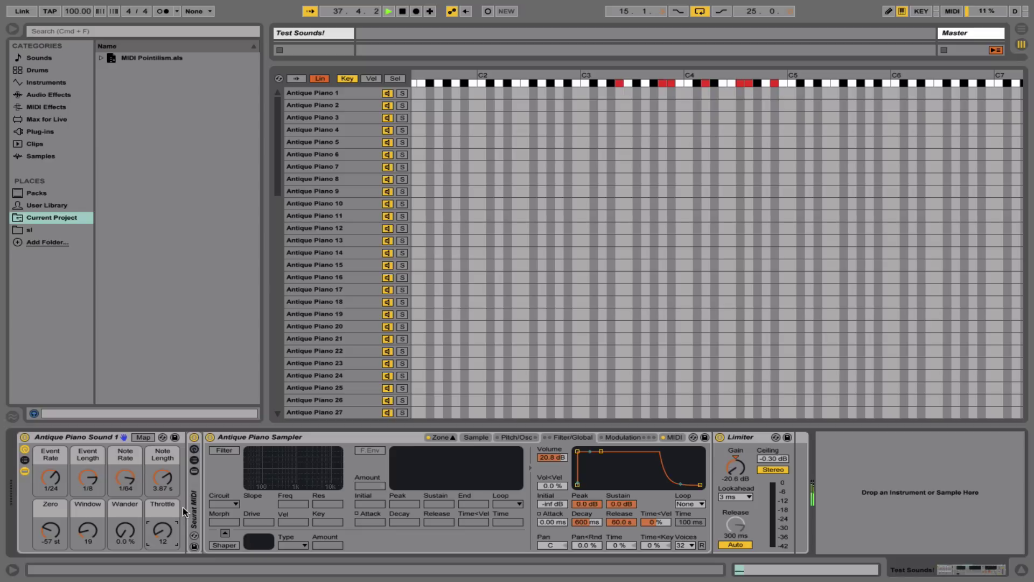
{"action": "left_click_drag", "start_coordinate": [163, 531], "coordinate": [162, 536]}
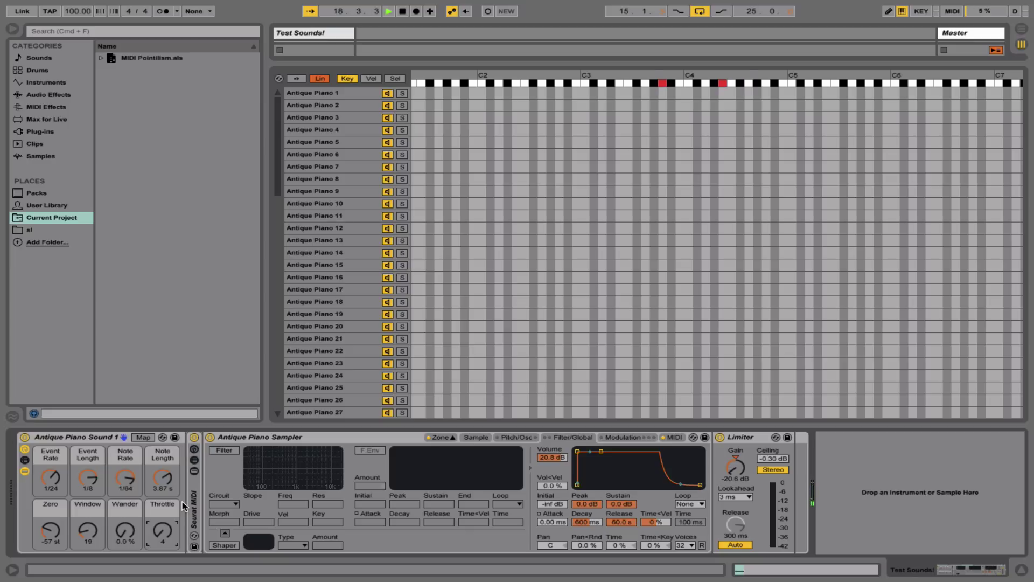
{"action": "left_click_drag", "start_coordinate": [166, 525], "coordinate": [166, 533]}
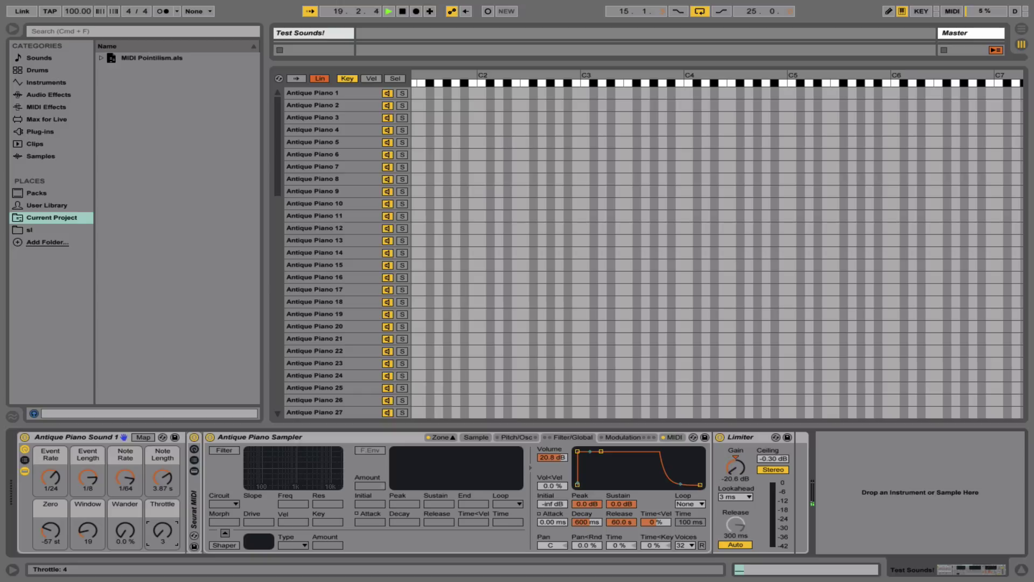